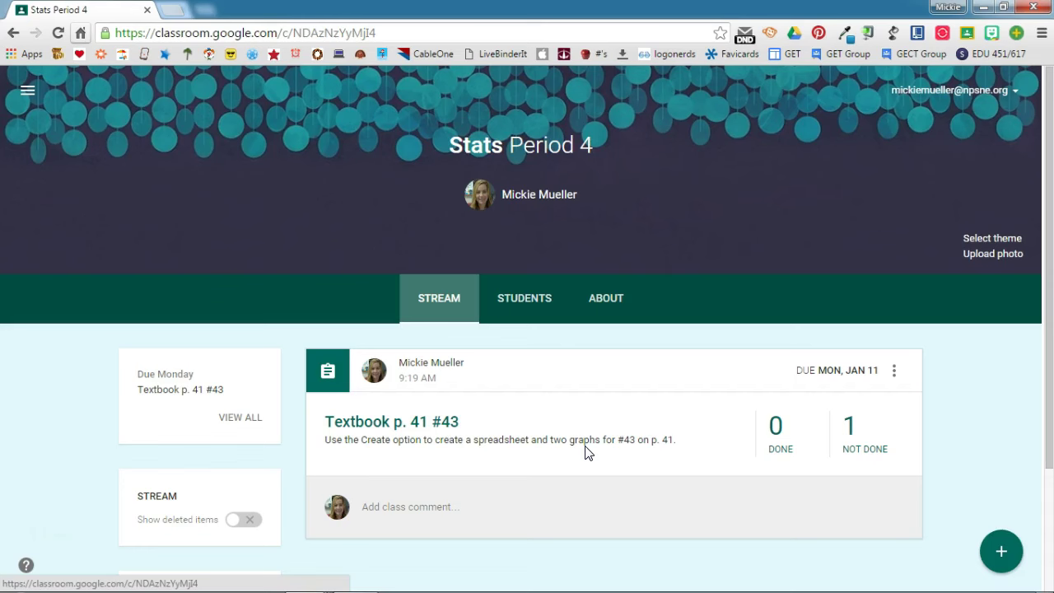
# In the student's Chrome window, open the Textbook p. 41 #43 assignment
pyautogui.click(304, 579)
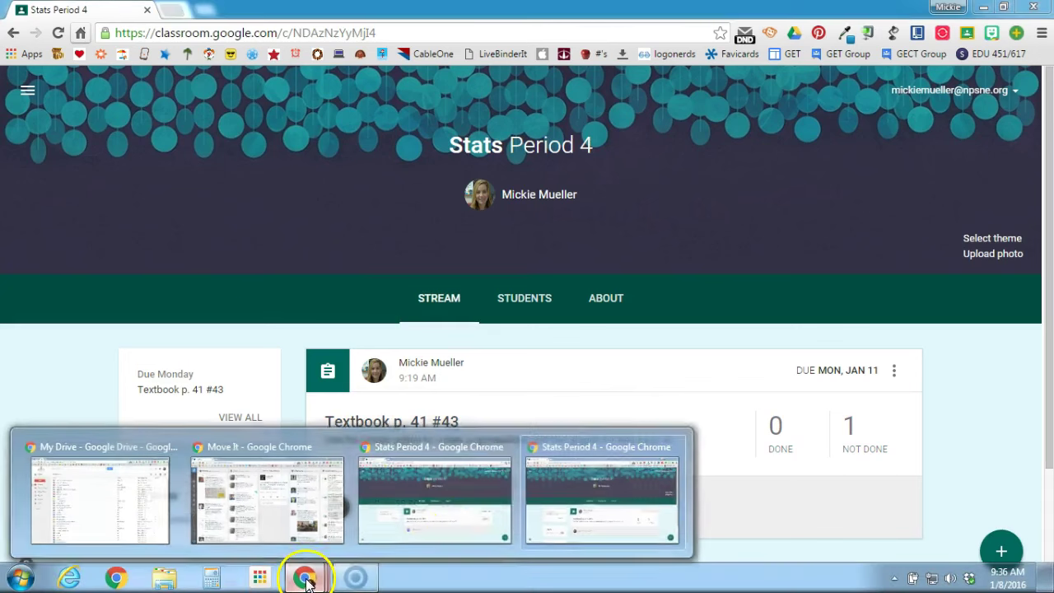
pyautogui.click(482, 501)
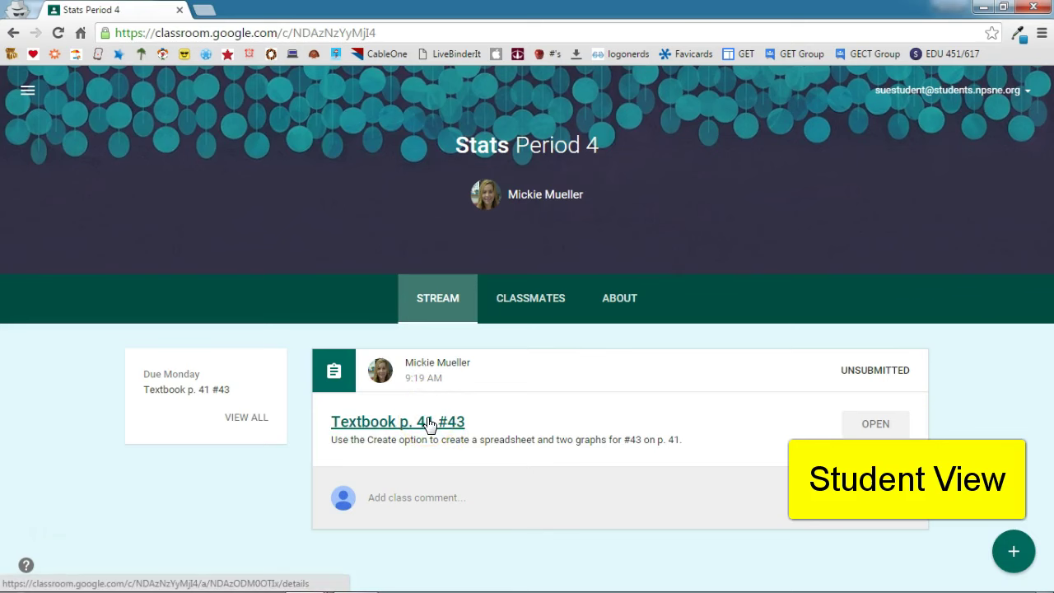
pyautogui.click(866, 424)
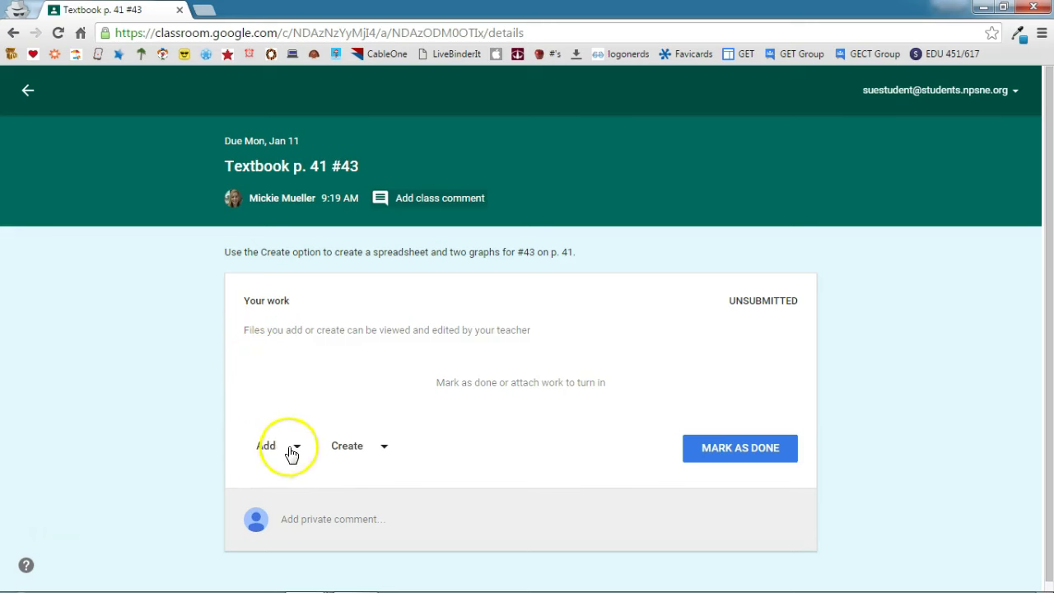
# Look at the Add attachment options without choosing one, then show the Create new-file choices
pyautogui.click(290, 452)
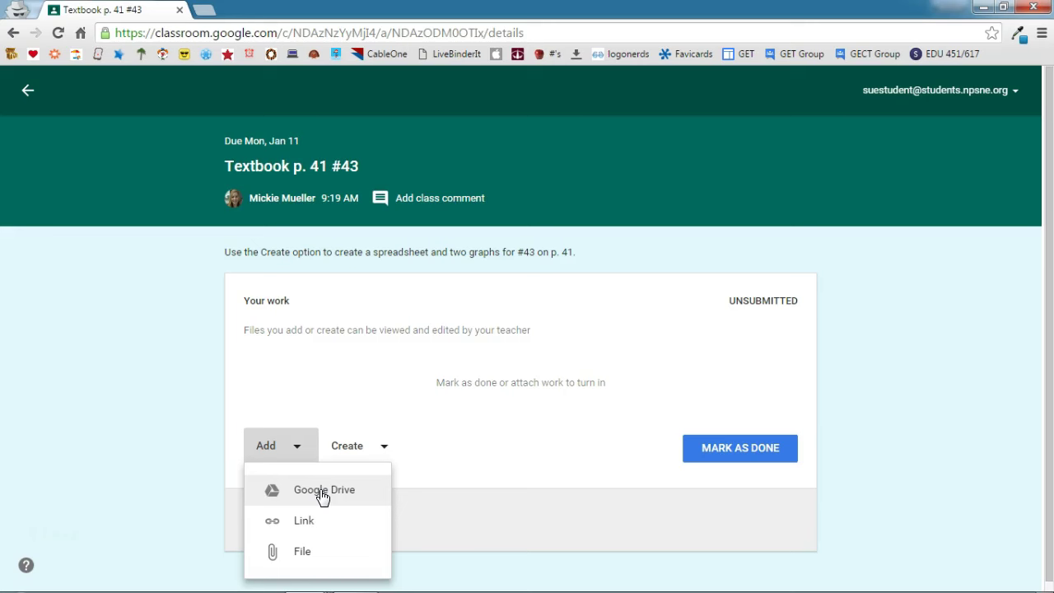
pyautogui.click(483, 489)
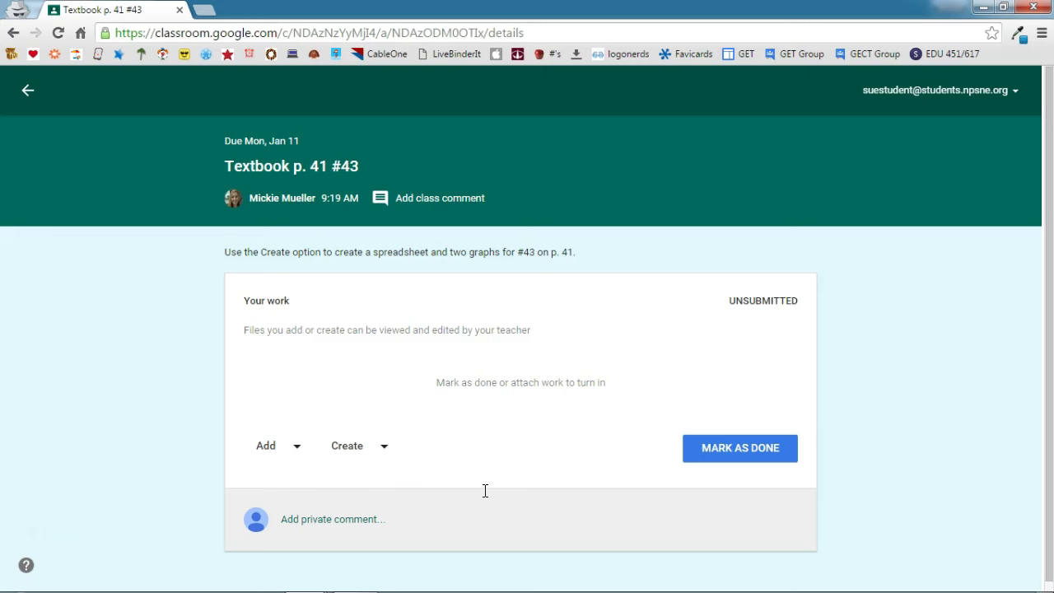
pyautogui.click(355, 448)
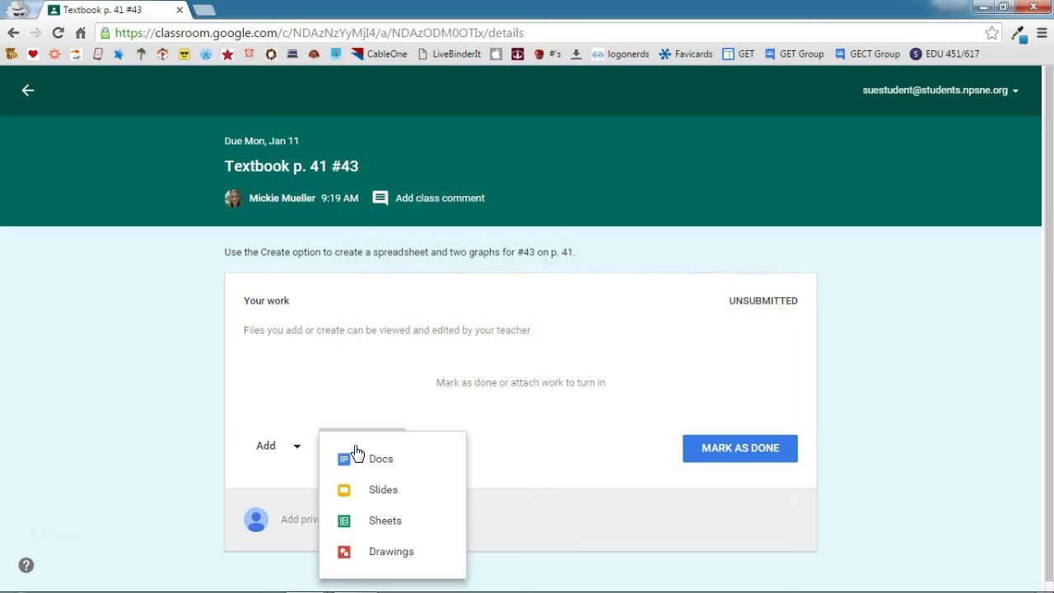
# Attach a new Google Sheets file to the work and open it as a blank spreadsheet
pyautogui.click(389, 521)
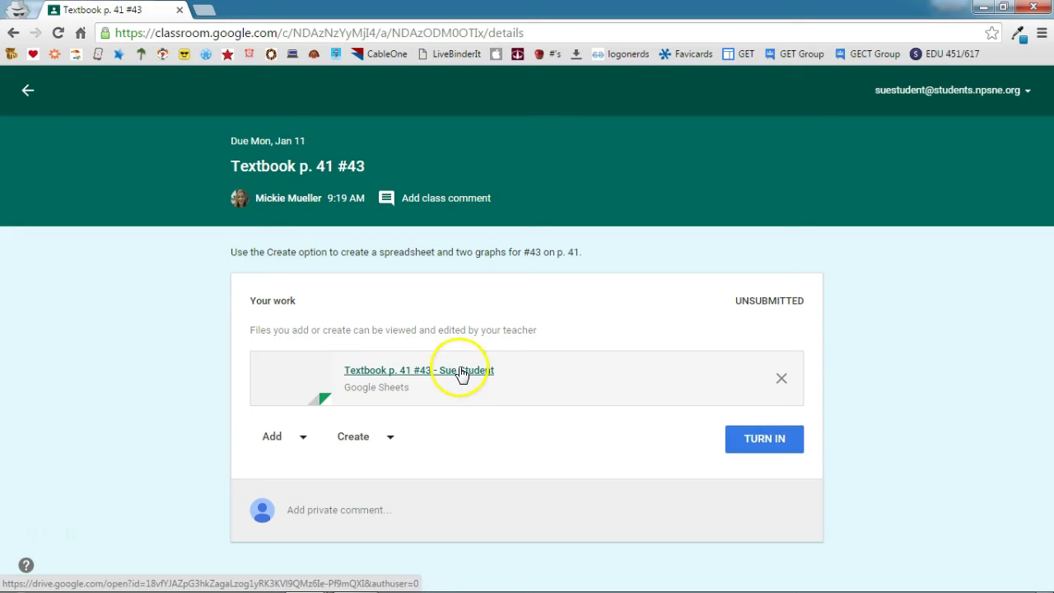
pyautogui.click(461, 372)
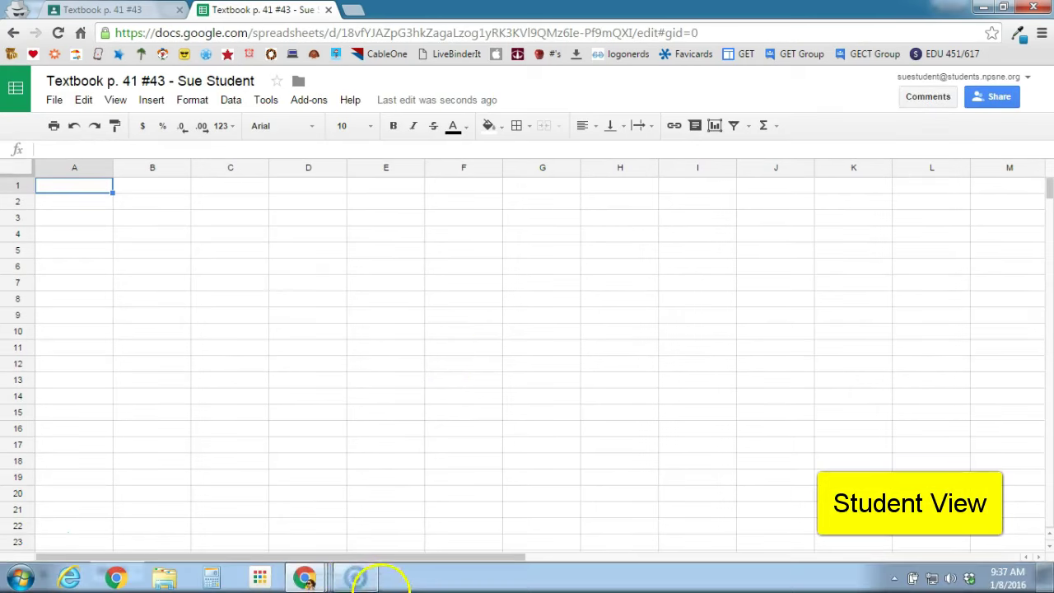
# From the teacher's class stream, open the student work list and the student's empty spreadsheet
pyautogui.moveTo(318, 581)
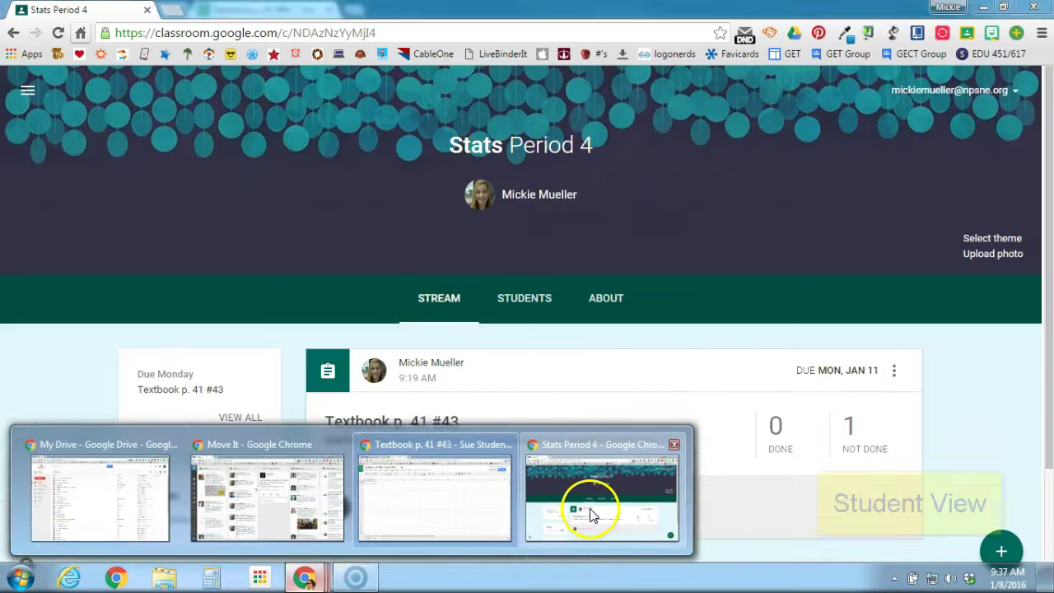
pyautogui.click(589, 499)
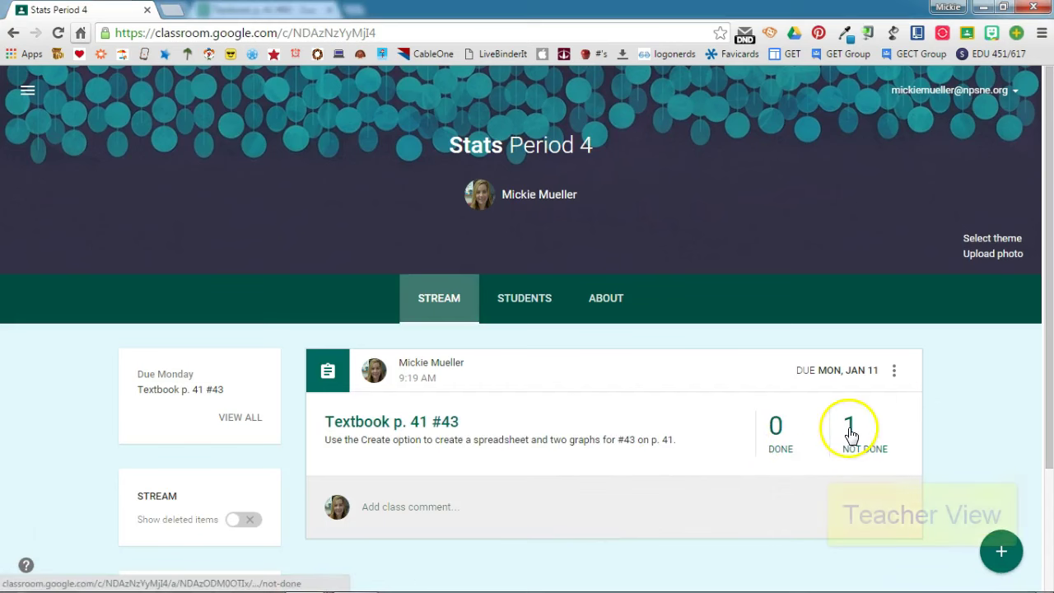
pyautogui.click(432, 424)
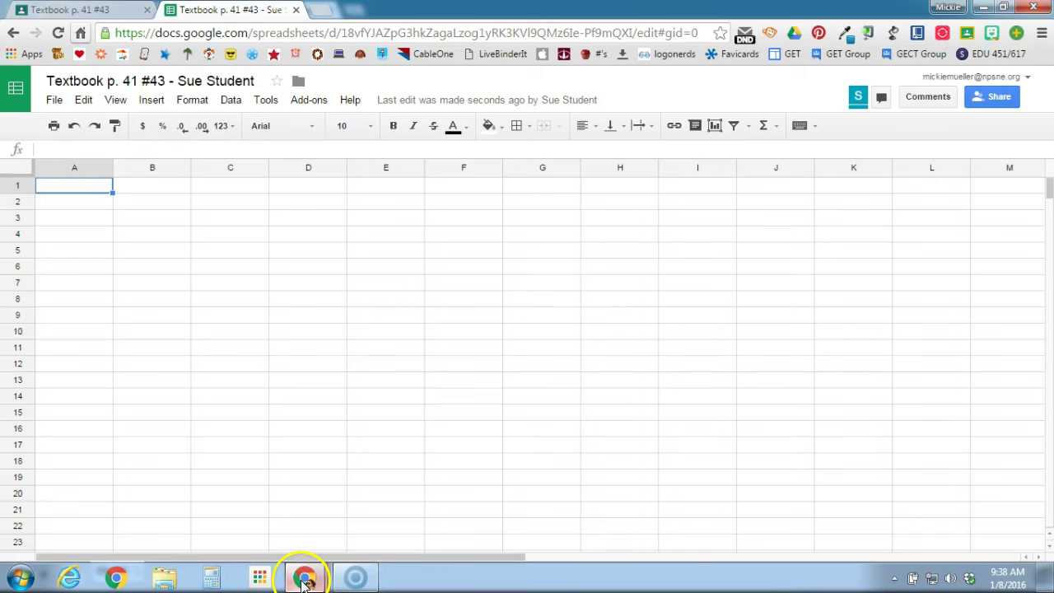
# Switch to the student's spreadsheet, then to the teacher's view of the same sheet
pyautogui.moveTo(305, 581)
pyautogui.click(450, 499)
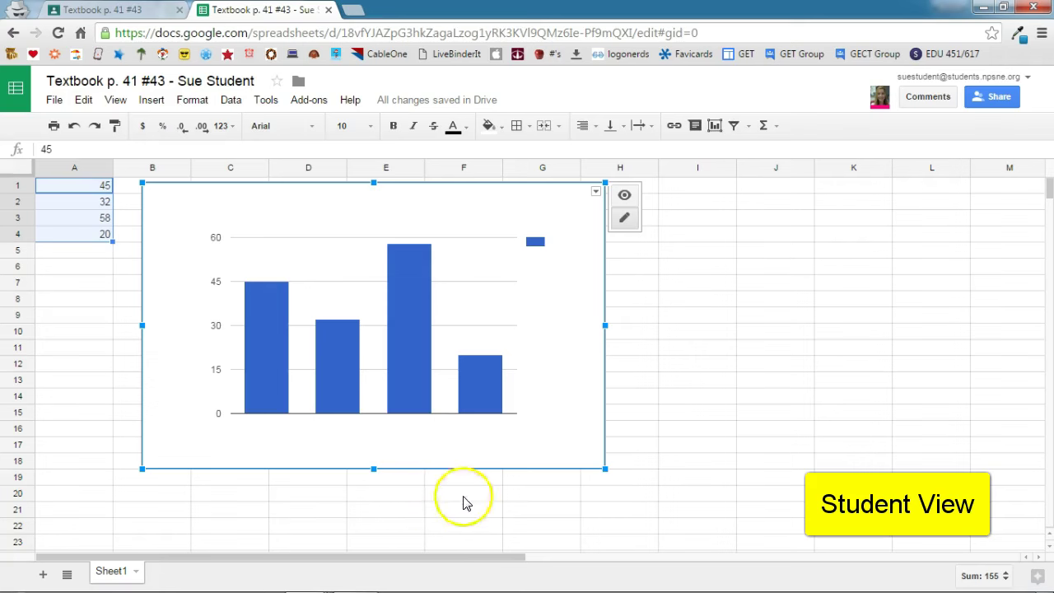
pyautogui.moveTo(371, 576)
pyautogui.click(298, 579)
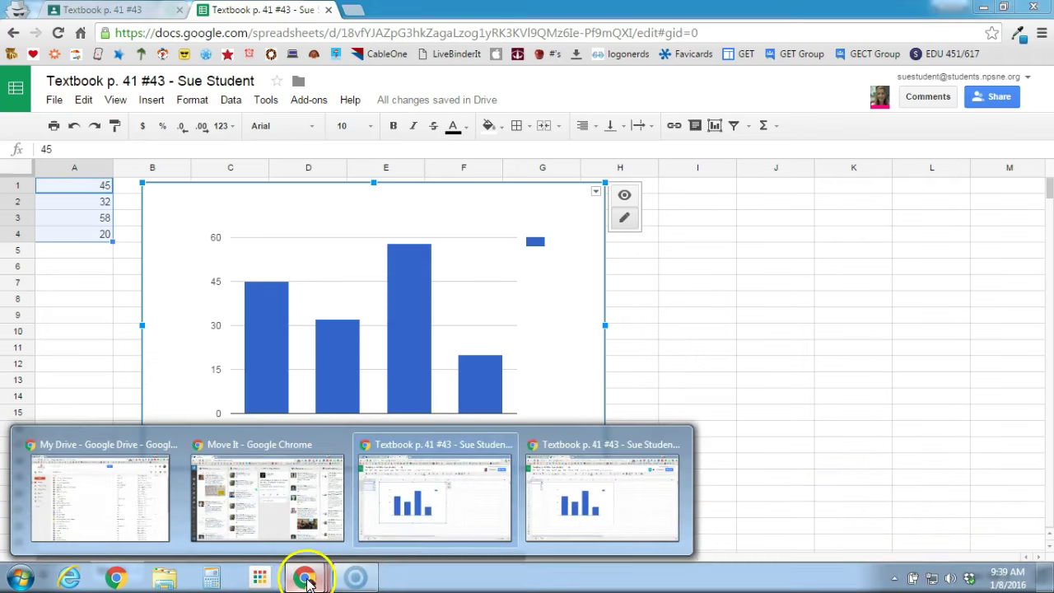
pyautogui.click(589, 499)
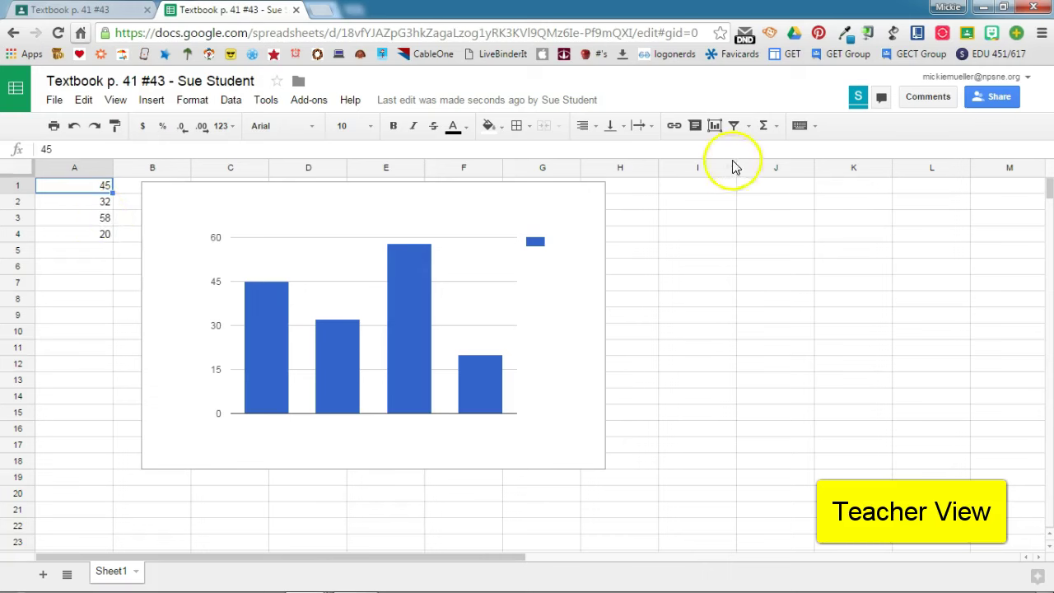
# Check the Comments dropdown options, dismiss them, and return to the student's spreadsheet window
pyautogui.click(920, 99)
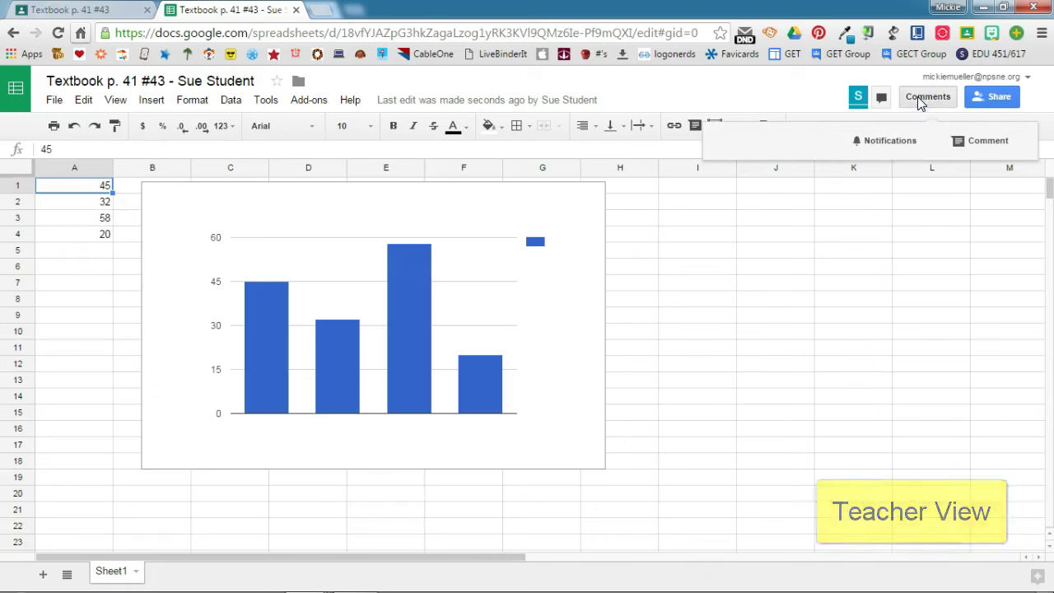
pyautogui.click(696, 255)
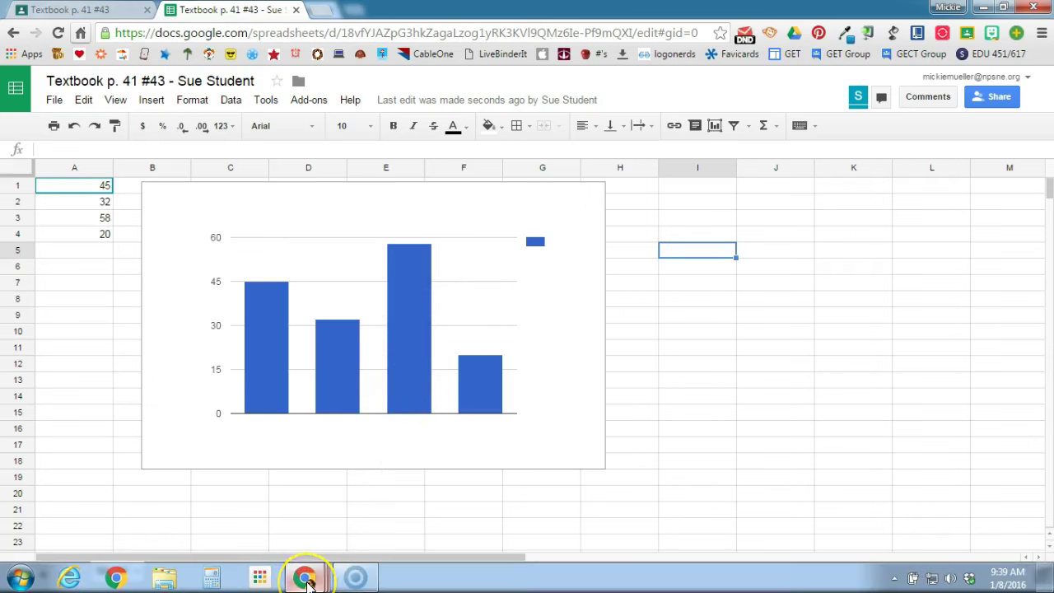
pyautogui.moveTo(305, 575)
pyautogui.click(424, 527)
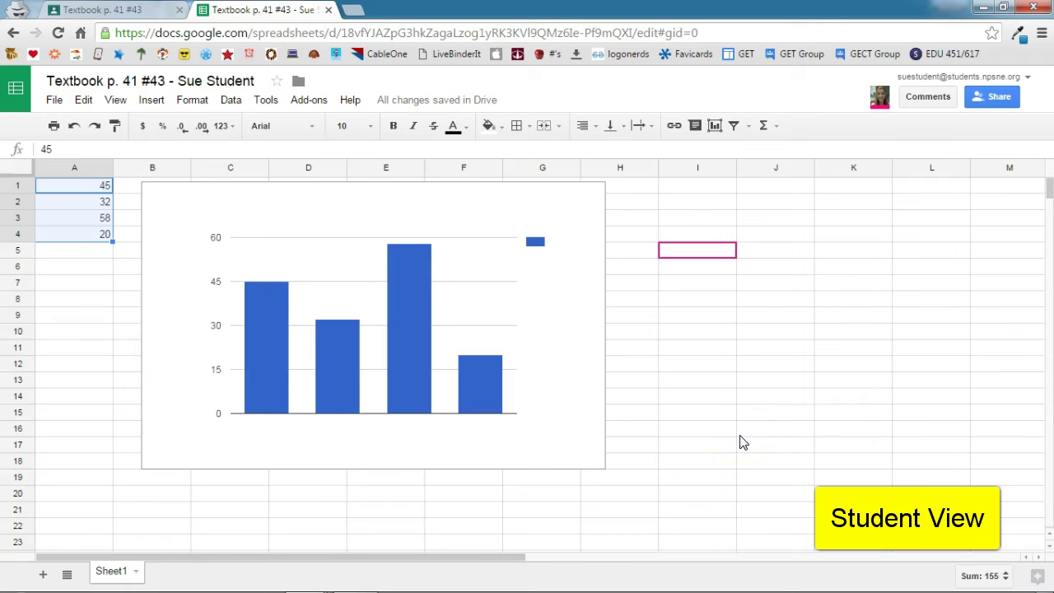
# Turn in the Textbook p. 41 #43 spreadsheet from the student's assignment page
pyautogui.click(116, 12)
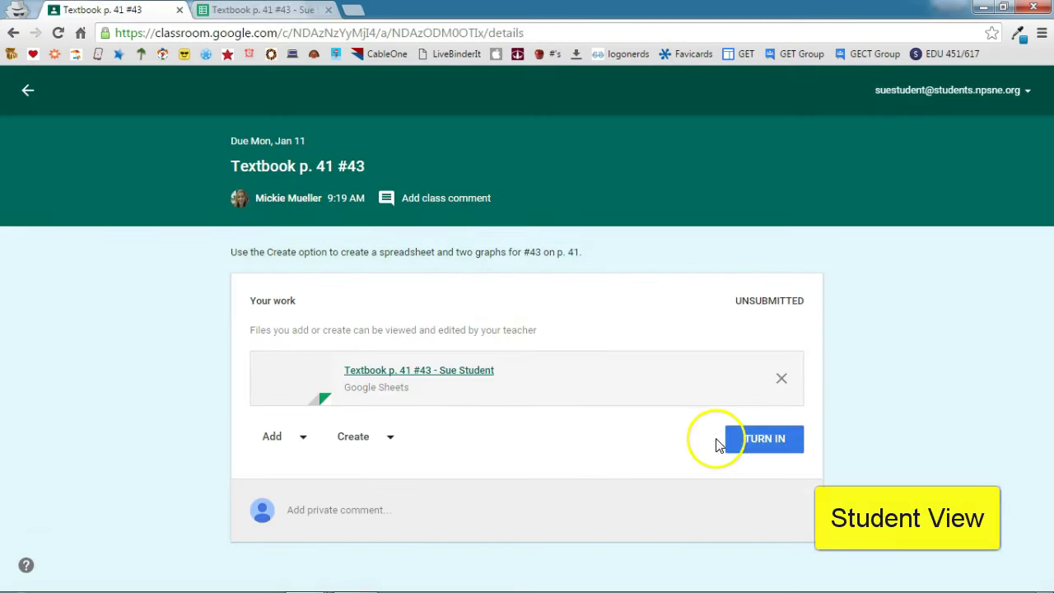
pyautogui.click(769, 447)
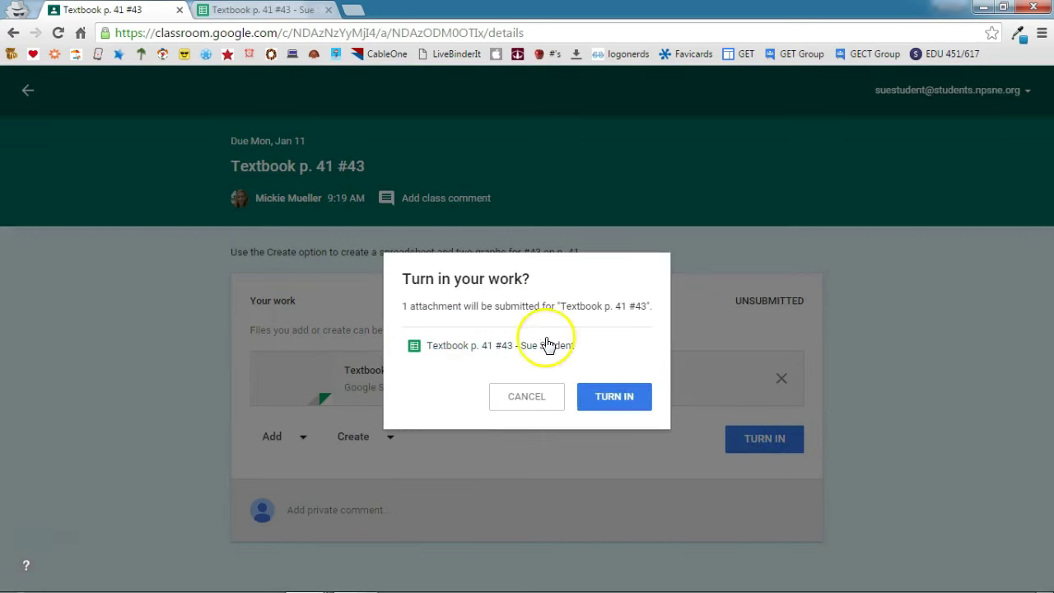
pyautogui.click(614, 400)
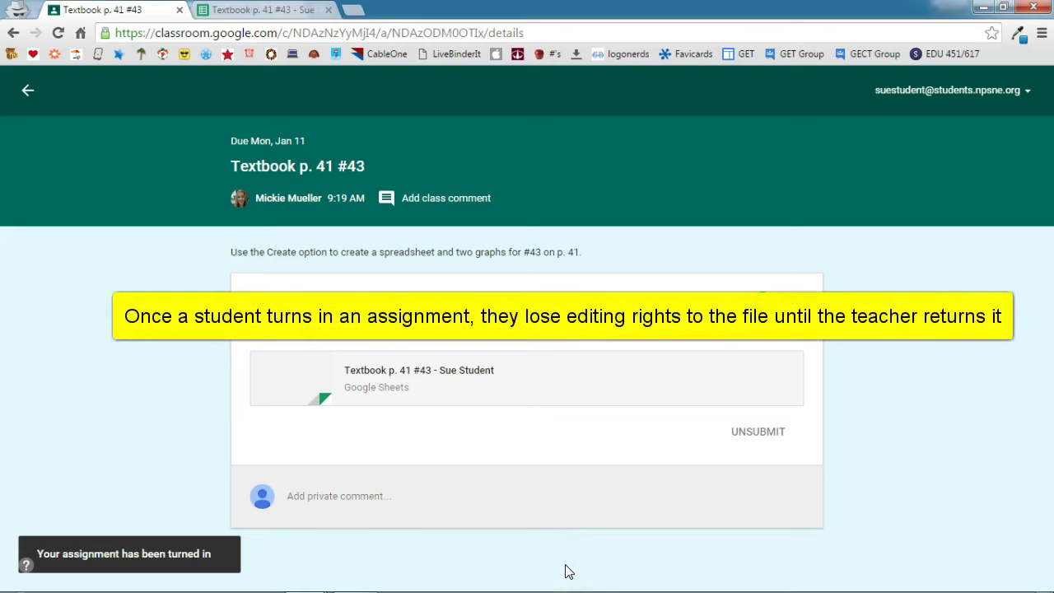
# Reload the student's spreadsheet after losing access, then bring the teacher's spreadsheet window forward
pyautogui.click(262, 11)
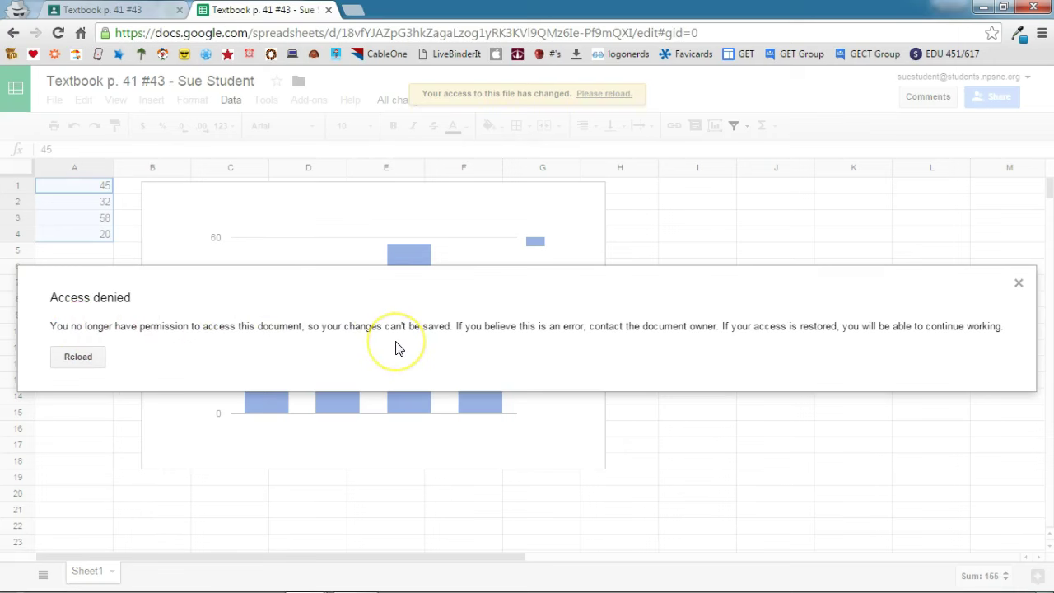
pyautogui.click(77, 357)
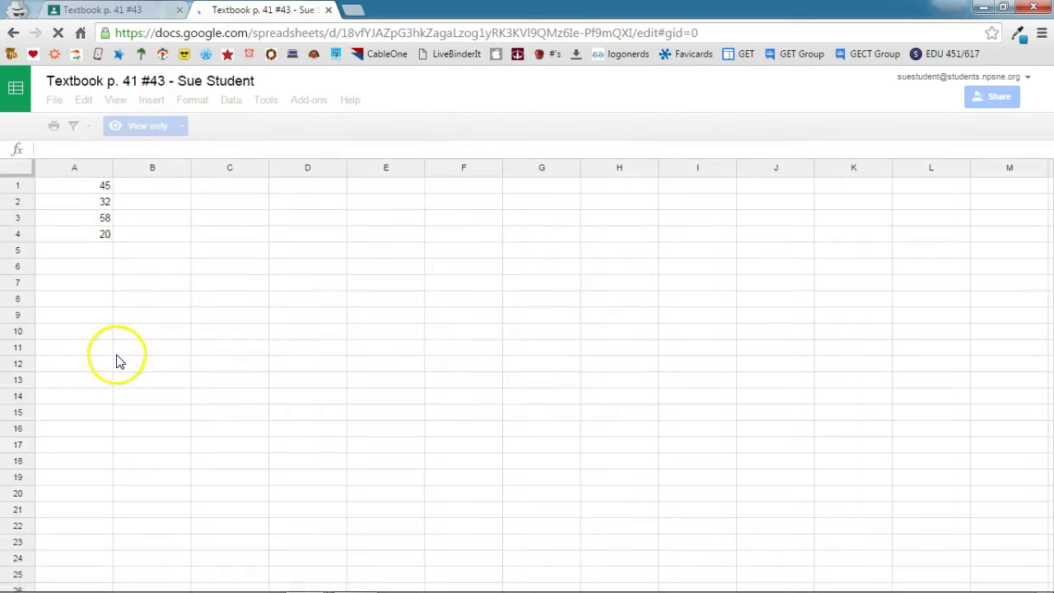
pyautogui.moveTo(341, 579)
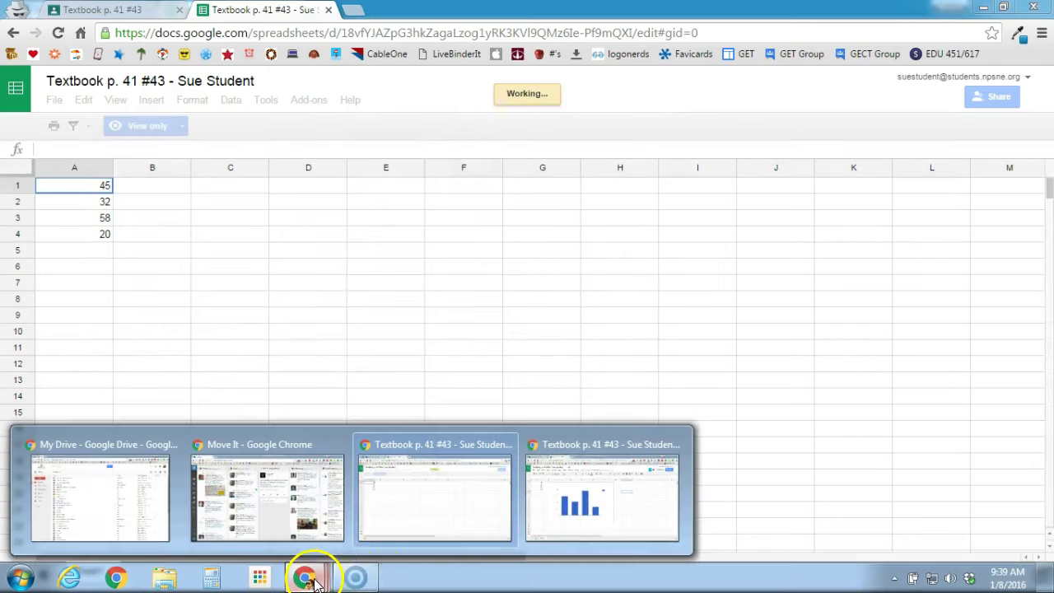
pyautogui.click(527, 499)
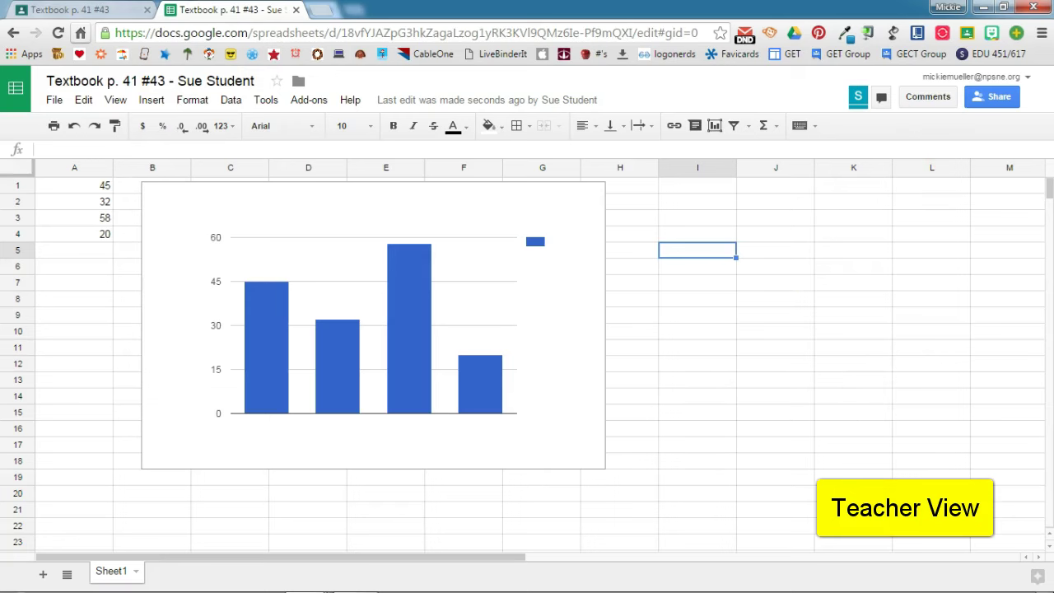
# Give the student's submission a grade of 95 and return it with the private comment 'Good work'
pyautogui.click(93, 12)
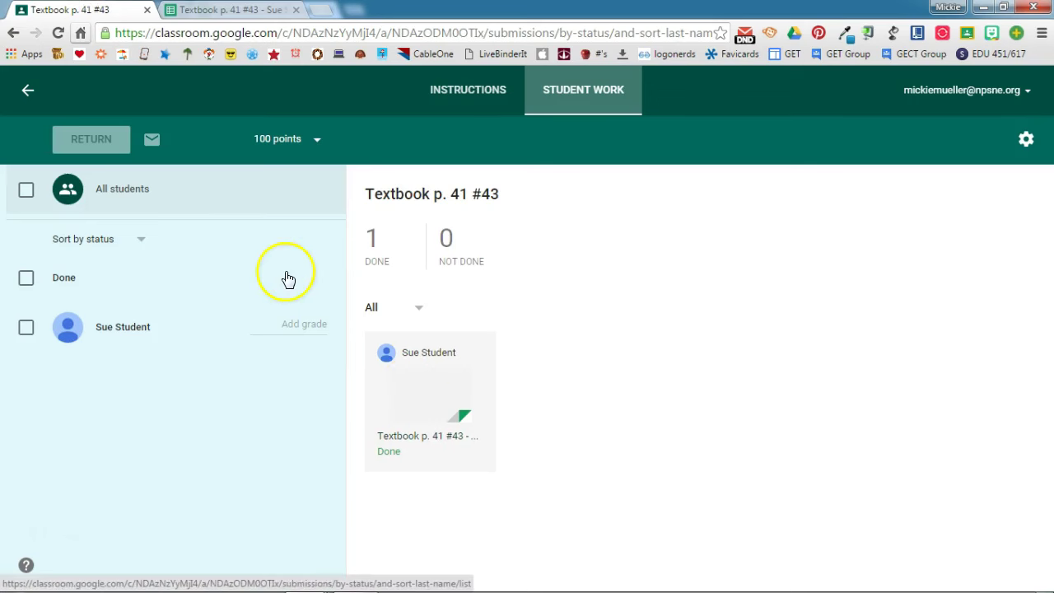
pyautogui.click(318, 330)
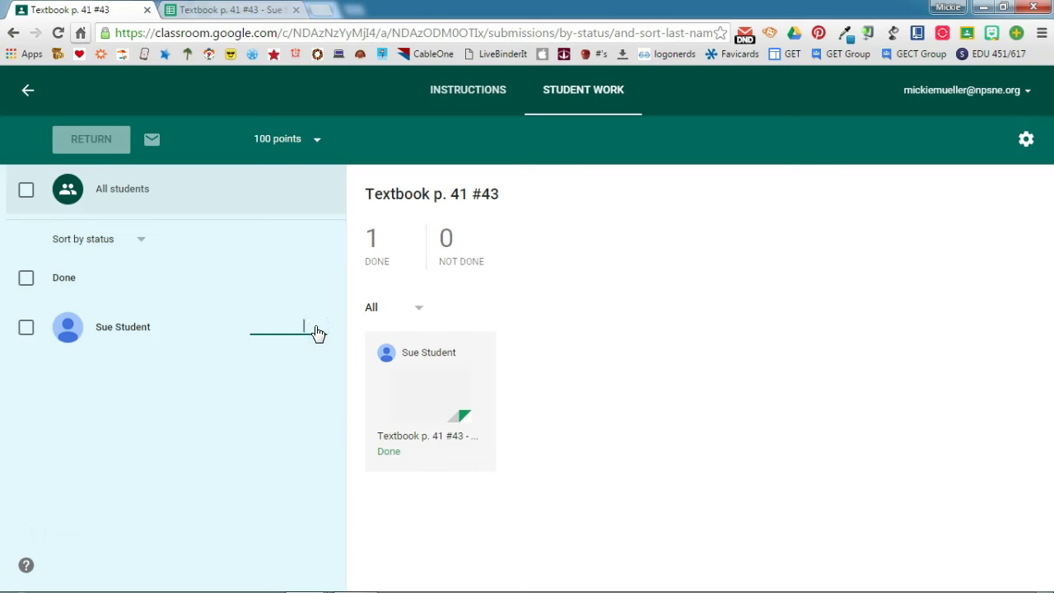
pyautogui.write('95')
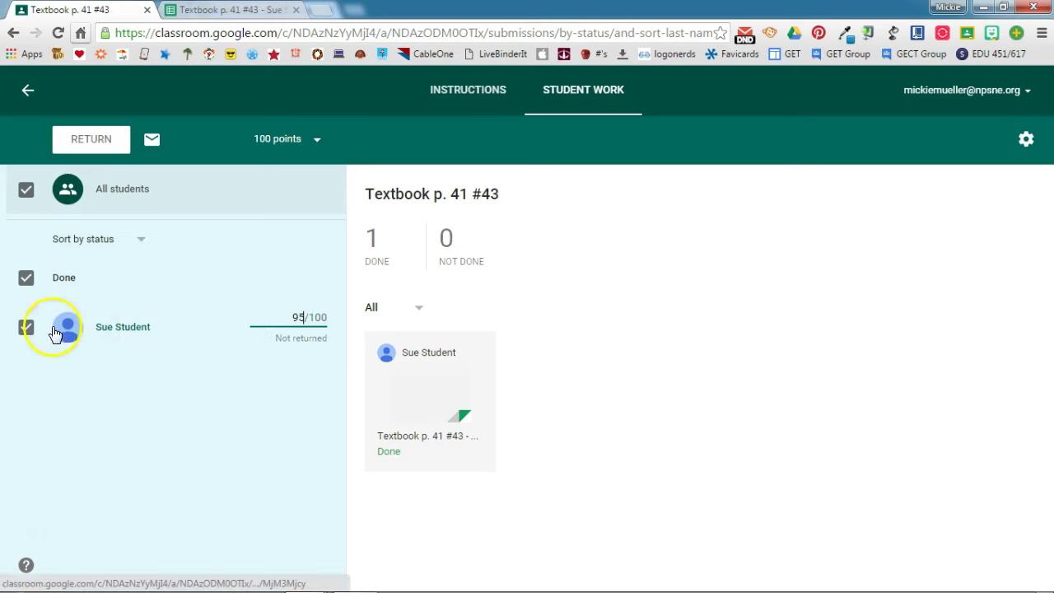
pyautogui.click(87, 142)
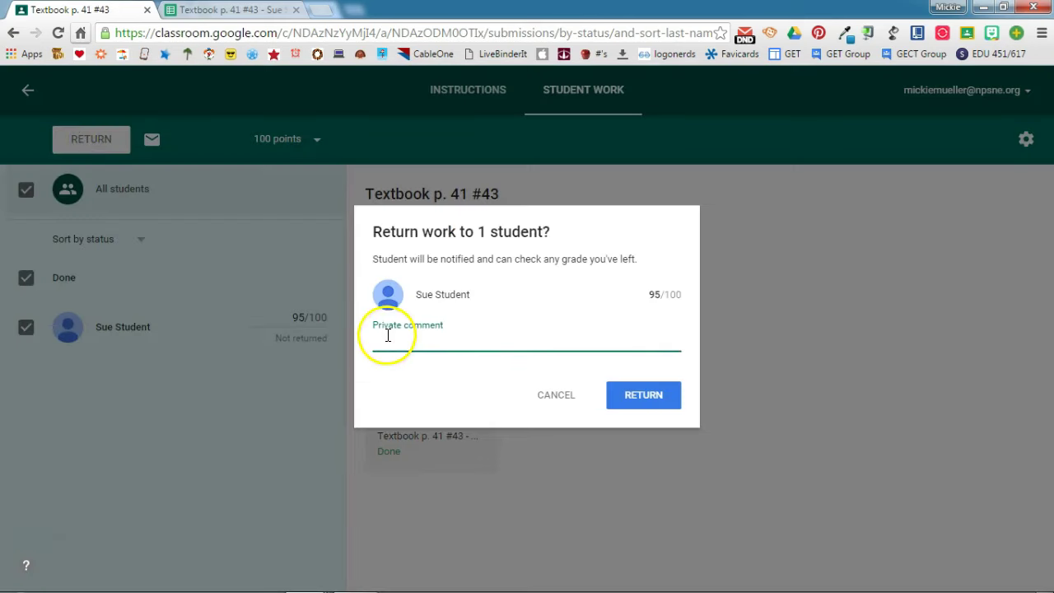
pyautogui.click(506, 339)
pyautogui.write('Good work')
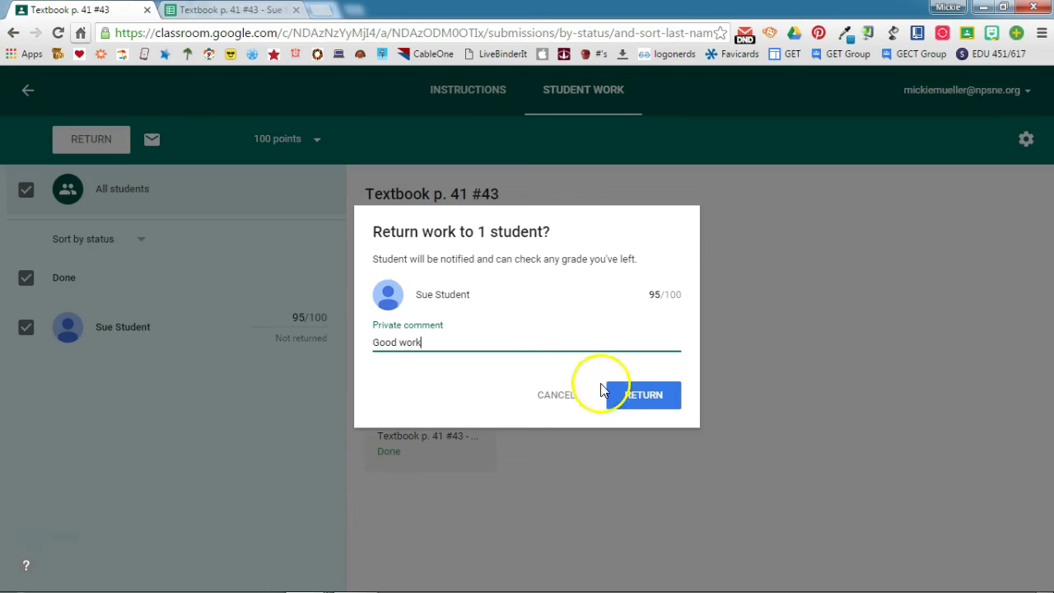
pyautogui.click(634, 395)
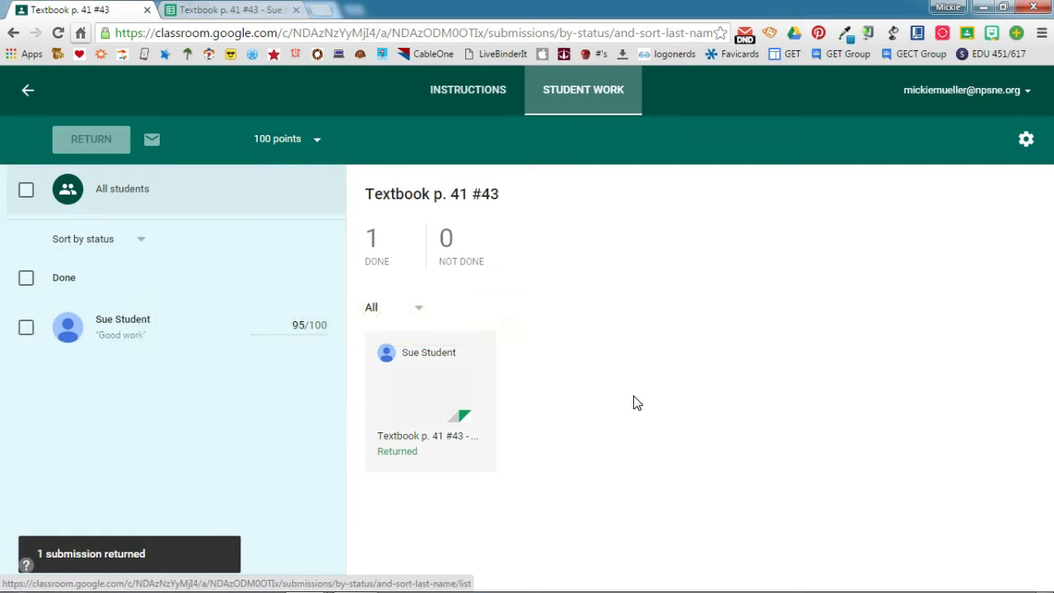
# Bring the student's browser window forward and view the returned Classroom assignment page
pyautogui.moveTo(336, 576)
pyautogui.moveTo(303, 574)
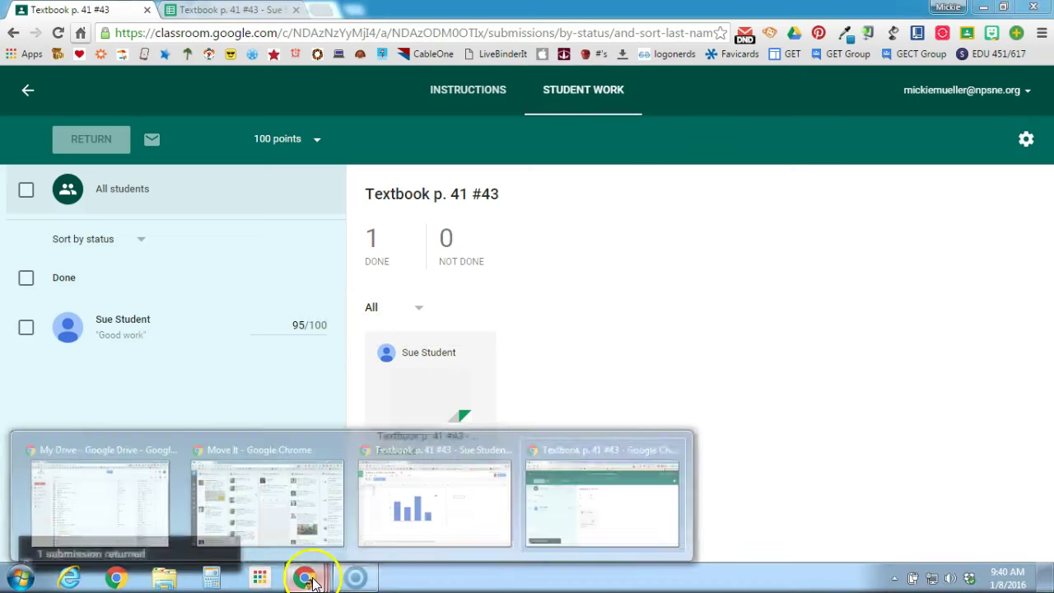
pyautogui.click(431, 510)
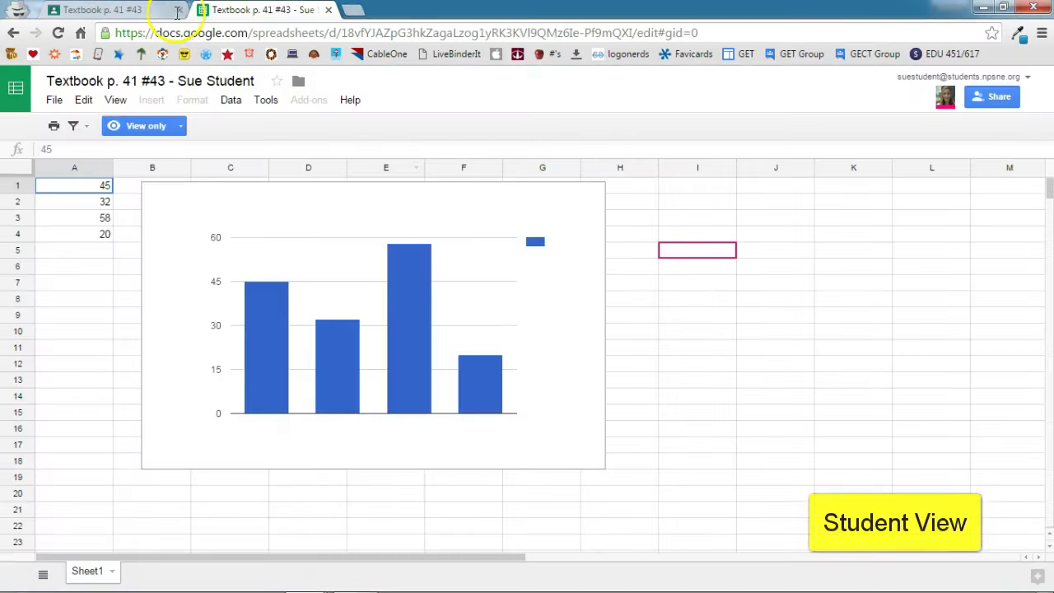
pyautogui.click(103, 10)
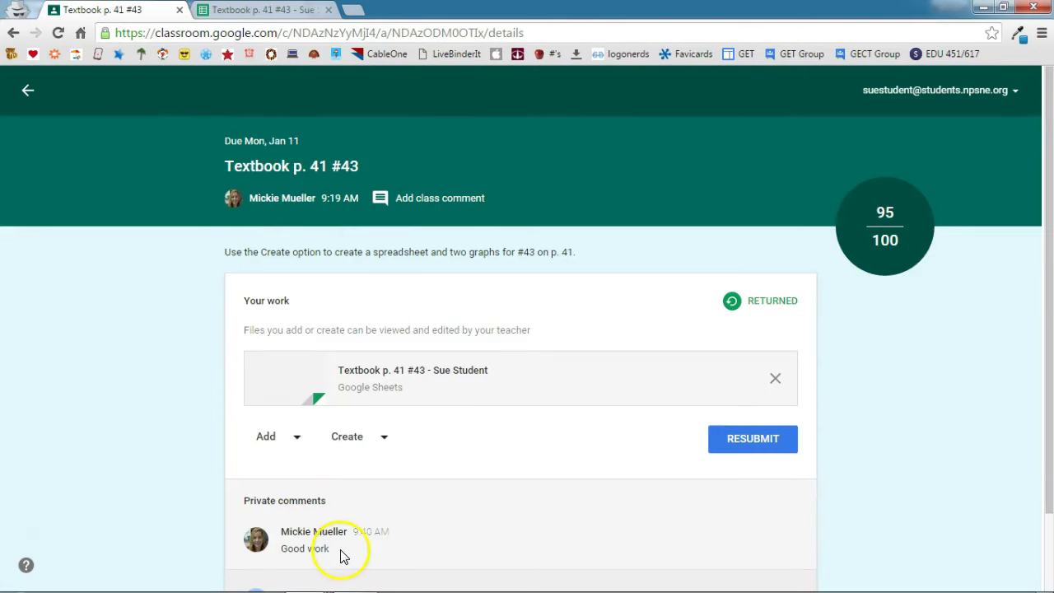
# Reload the student's spreadsheet to regain editing, then go back to the Classroom assignment page
pyautogui.click(245, 9)
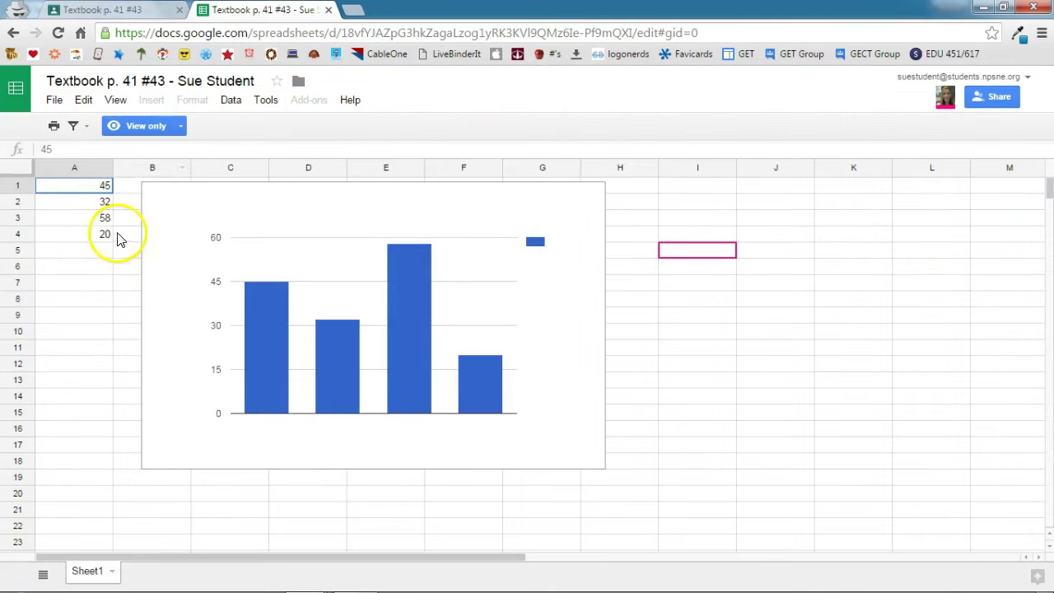
pyautogui.click(58, 33)
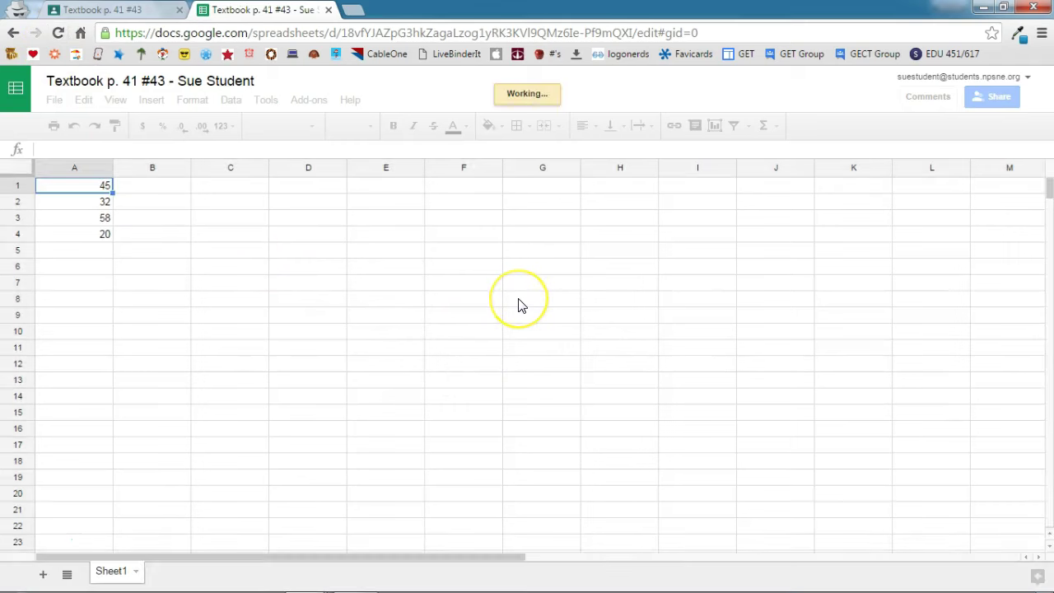
pyautogui.click(705, 357)
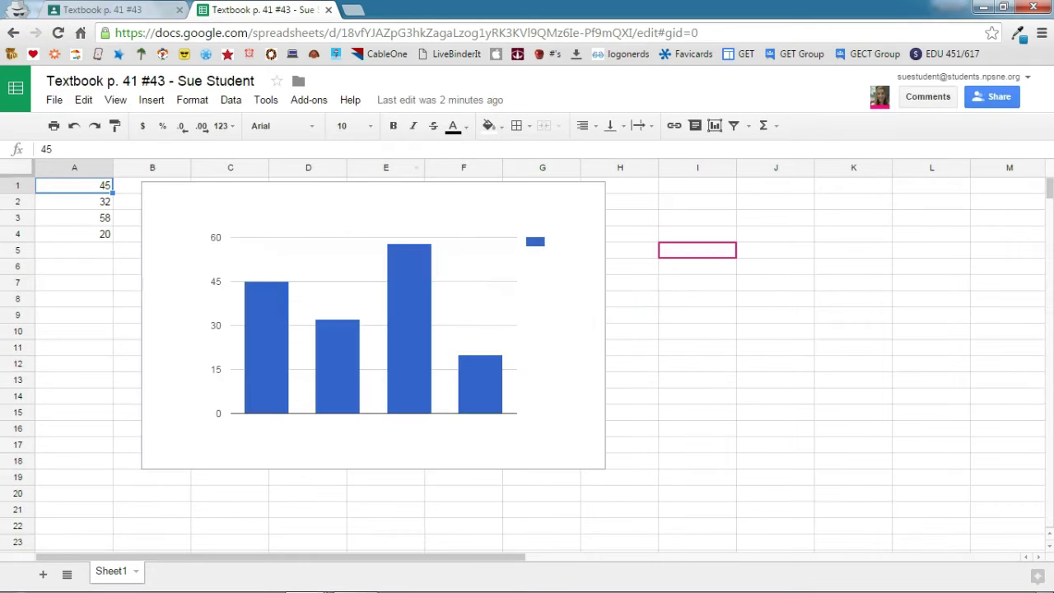
pyautogui.click(86, 10)
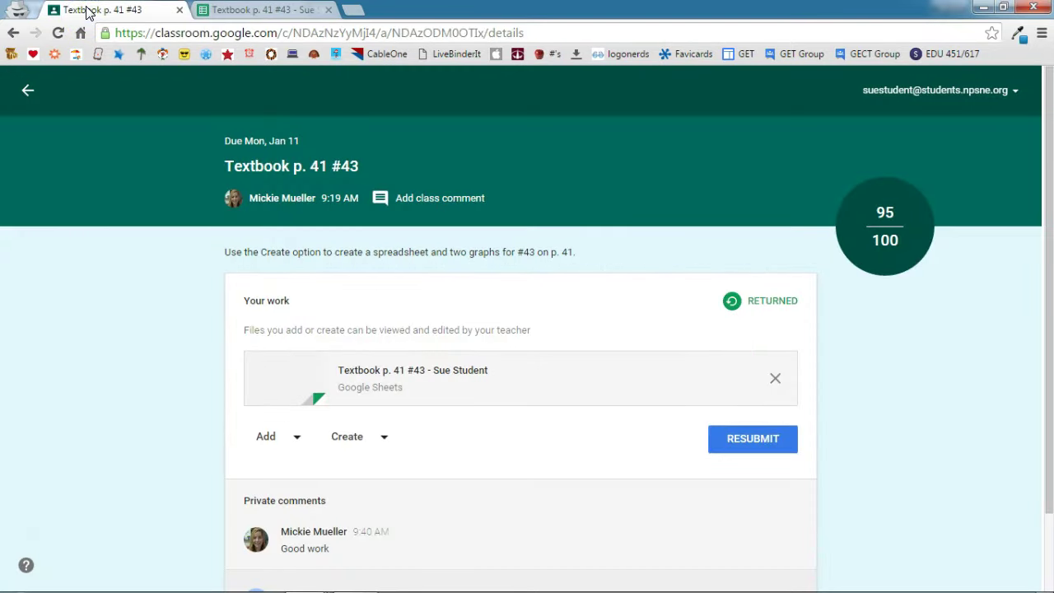